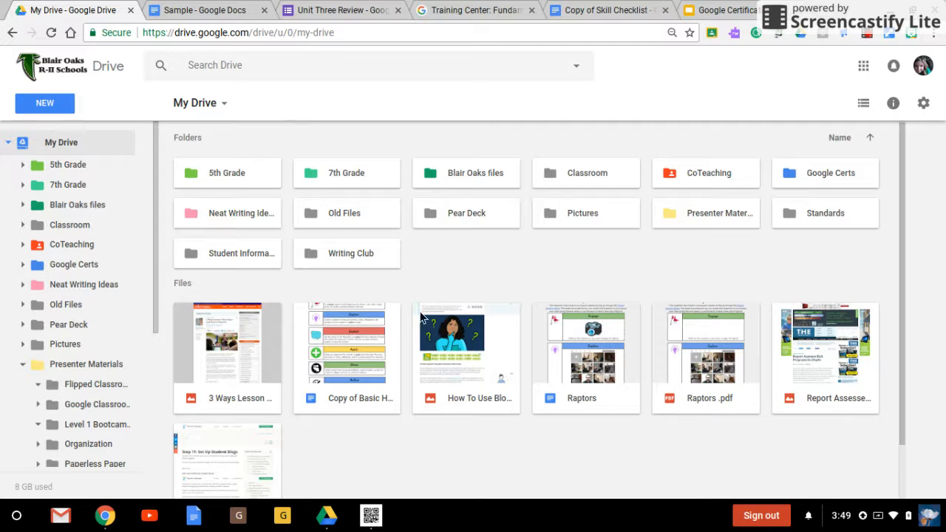
# Step: Open the Presenter Materials folder in My Drive
pyautogui.click(452, 340)
pyautogui.moveTo(442, 238); pyautogui.dragTo(451, 342)
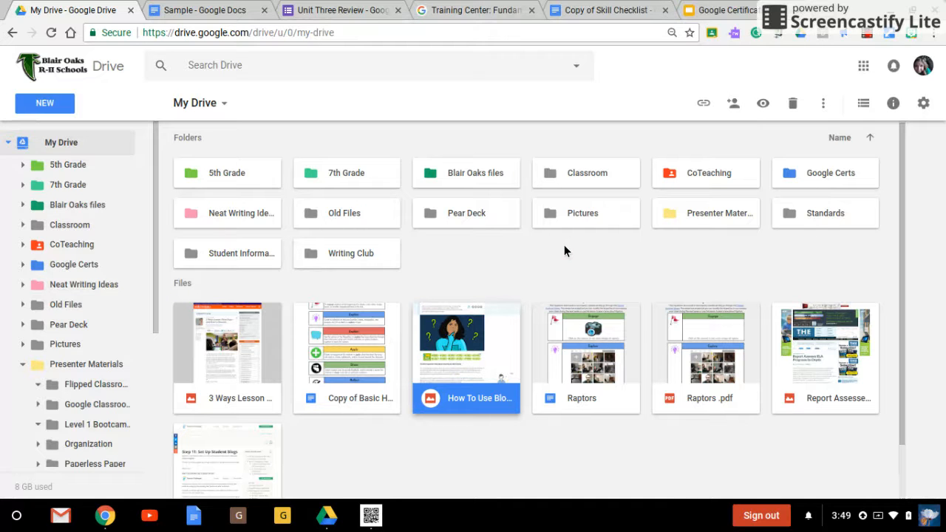
pyautogui.doubleClick(738, 214)
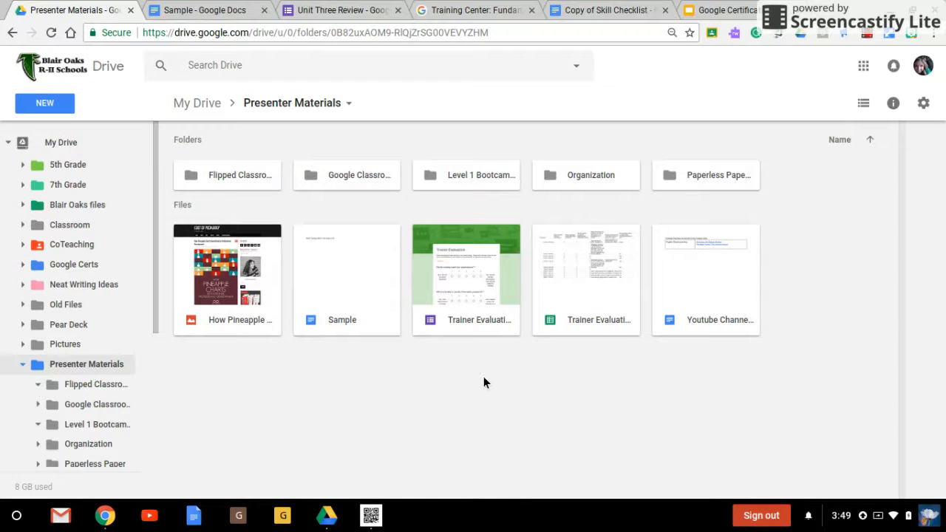
pyautogui.rightClick(723, 387)
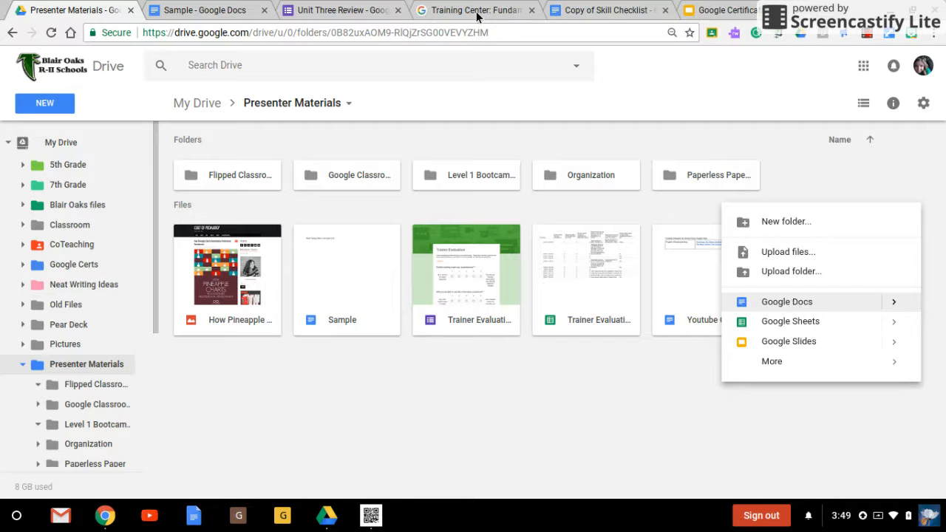
pyautogui.click(46, 107)
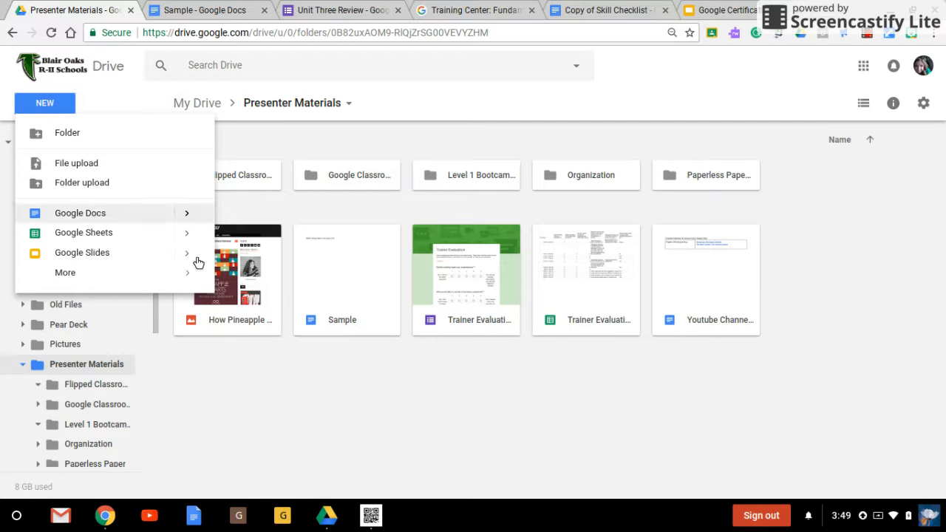
pyautogui.click(368, 378)
# Step: Open the Sample document and close the duplicate loading tab
pyautogui.doubleClick(368, 292)
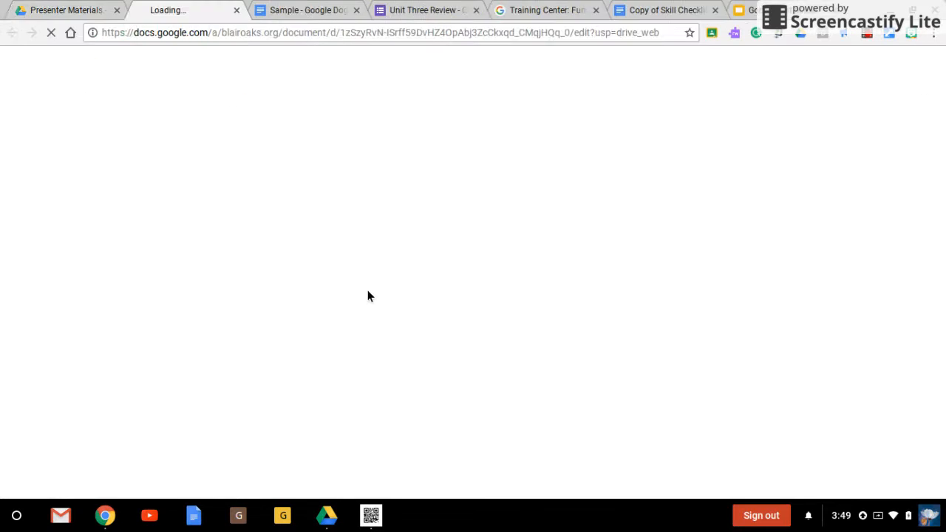
pyautogui.click(305, 12)
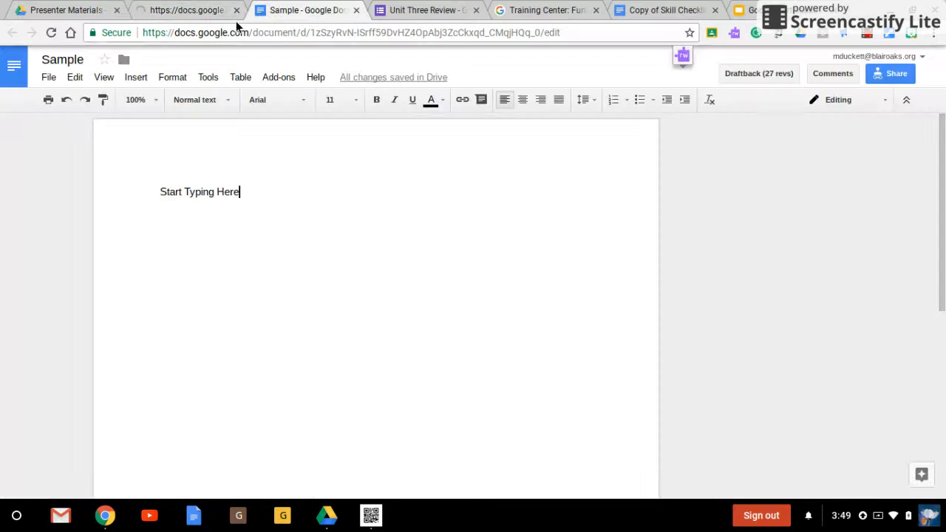
pyautogui.click(236, 11)
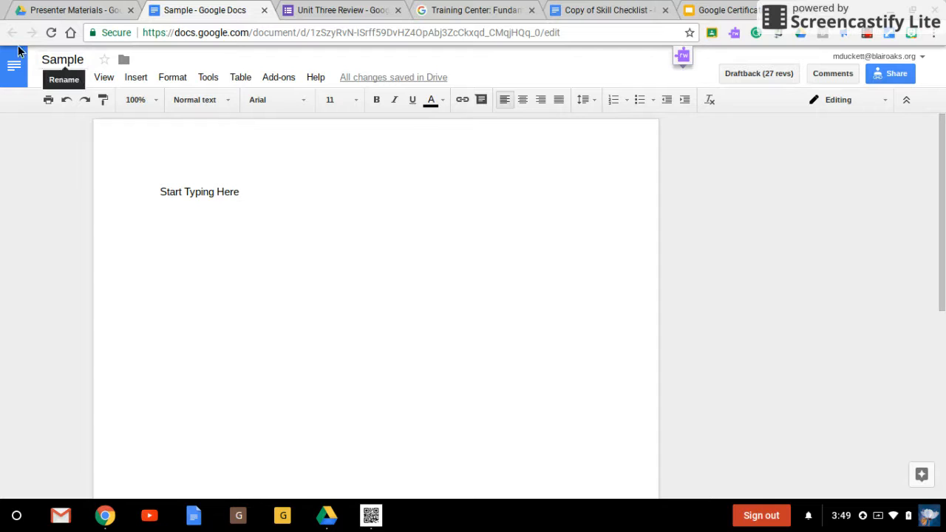
# Step: Switch the document to Suggesting mode
pyautogui.click(83, 59)
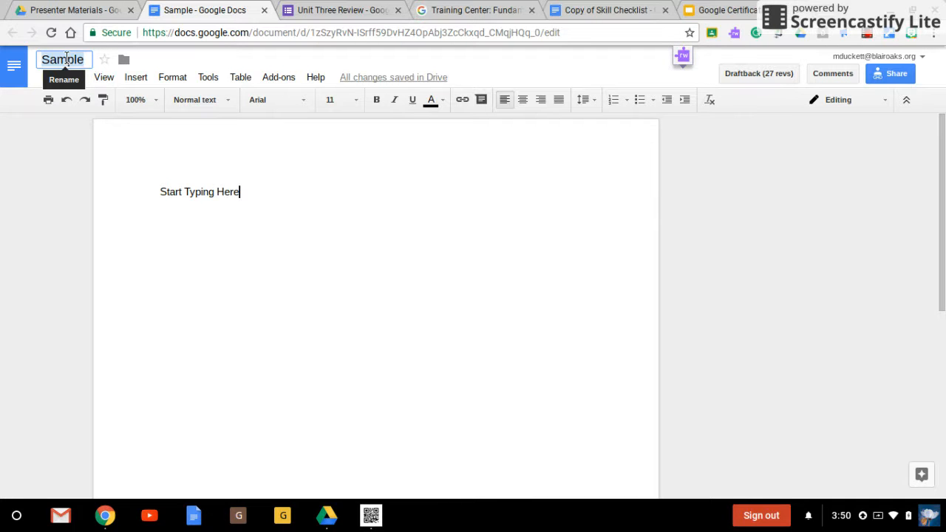
pyautogui.click(159, 192)
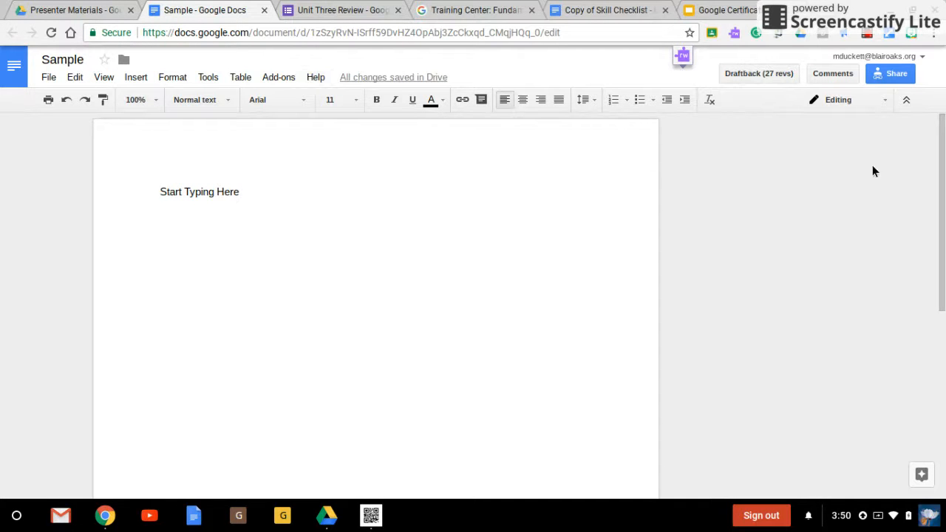
pyautogui.click(854, 101)
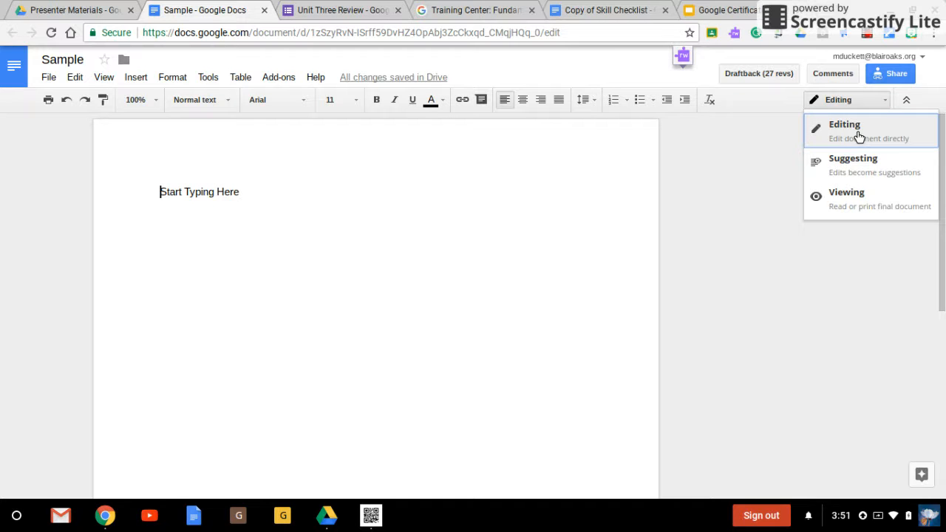
pyautogui.click(859, 178)
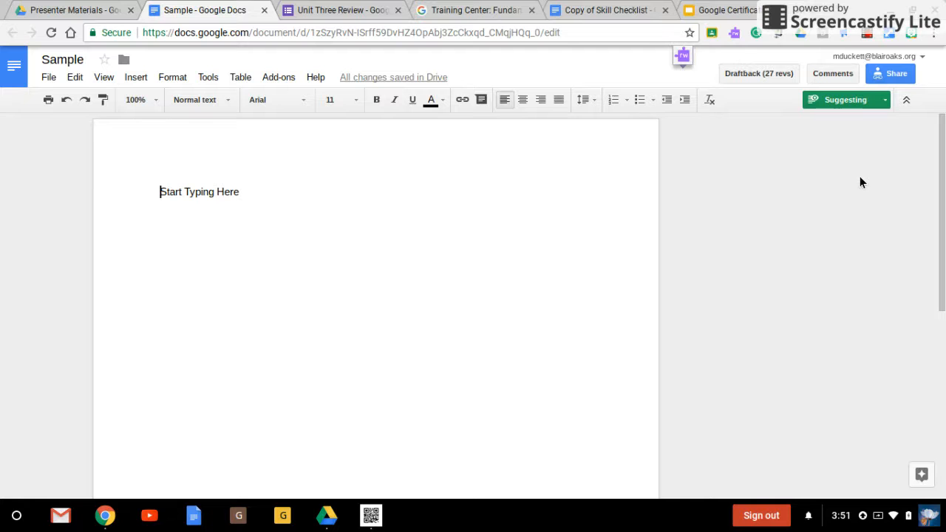
# Step: Suggest replacing the capital T in "Typing" with a lowercase t
pyautogui.click(188, 191)
pyautogui.press('BackSpace')
pyautogui.write('t')
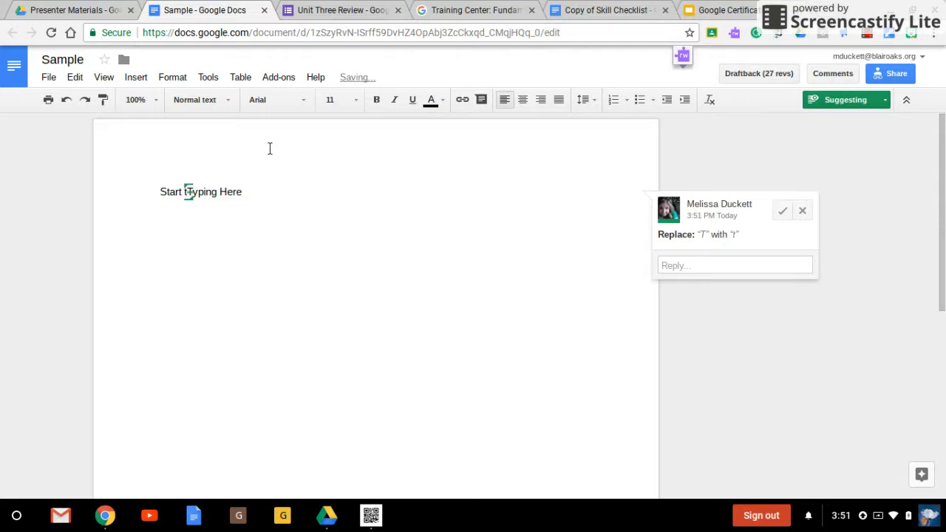
pyautogui.click(247, 193)
# Step: Suggest replacing the capital H in "Here" with a lowercase h
pyautogui.click(229, 192)
pyautogui.press('BackSpace')
pyautogui.write('h')
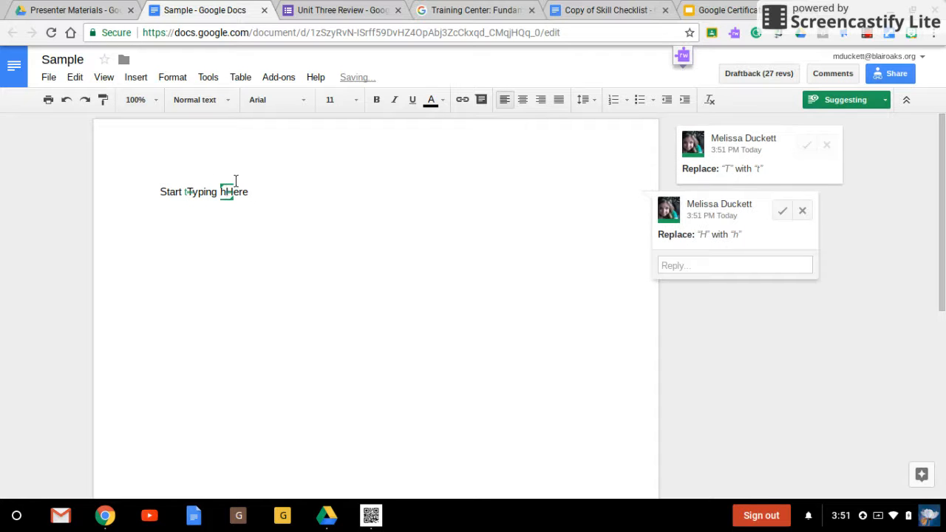
pyautogui.click(244, 192)
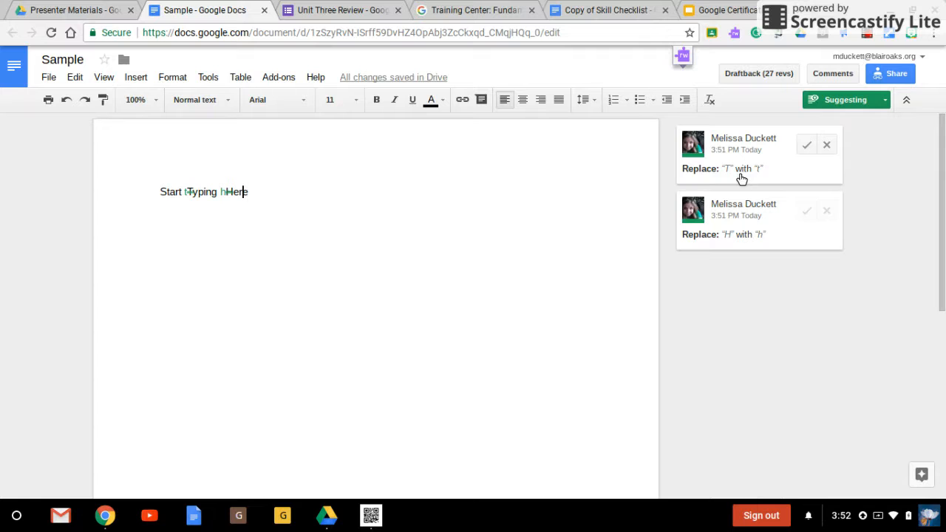
# Step: Accept the "Typing" suggestion and reject the "Here" suggestion
pyautogui.click(806, 145)
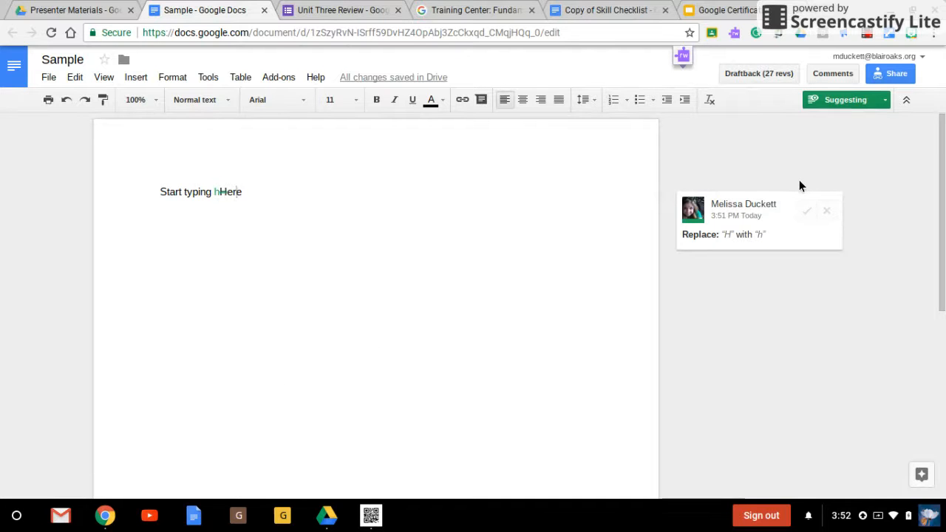
pyautogui.click(827, 211)
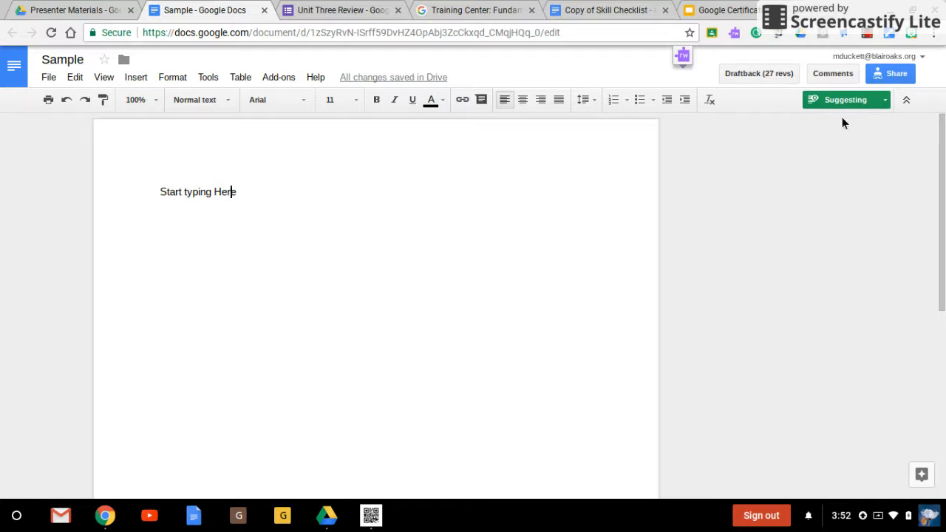
# Step: Switch the document back to Editing mode
pyautogui.click(854, 100)
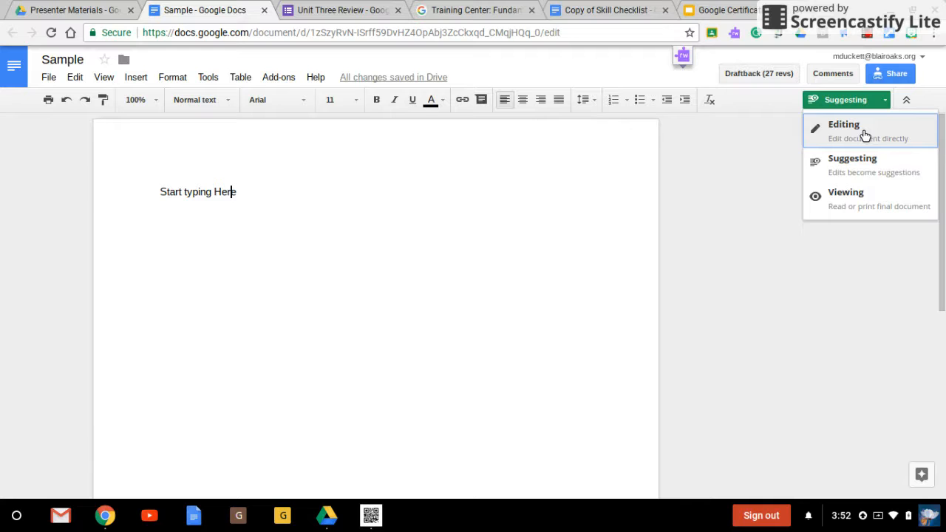
pyautogui.click(865, 135)
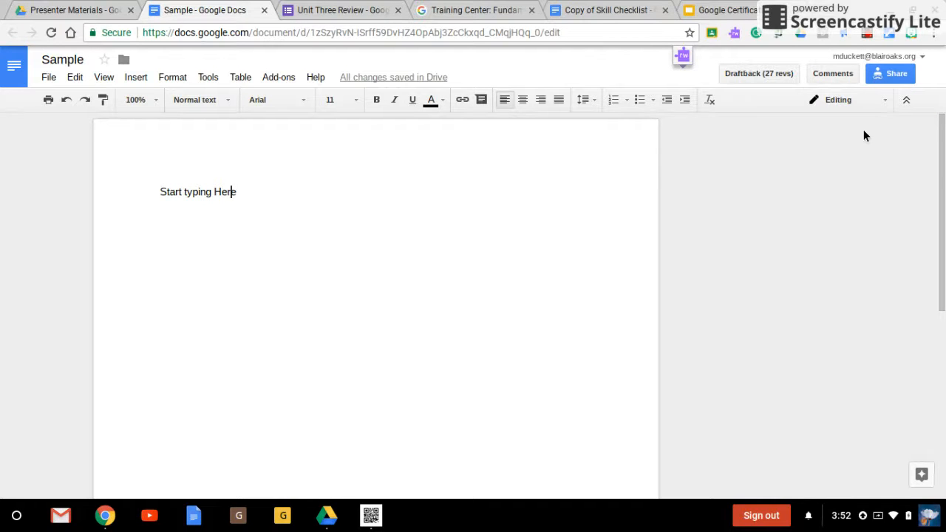
# Step: Review the document's link sharing and access options in the Share dialog
pyautogui.click(886, 70)
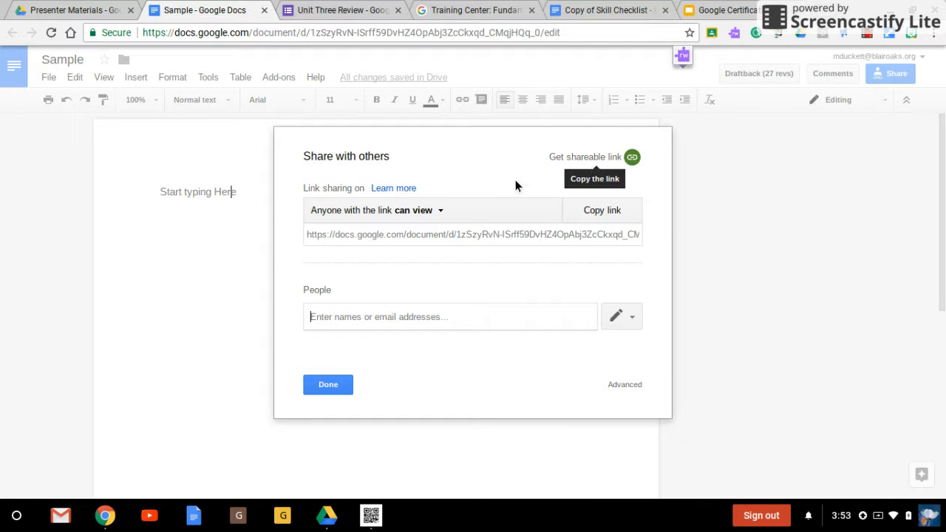
pyautogui.click(430, 221)
pyautogui.click(396, 363)
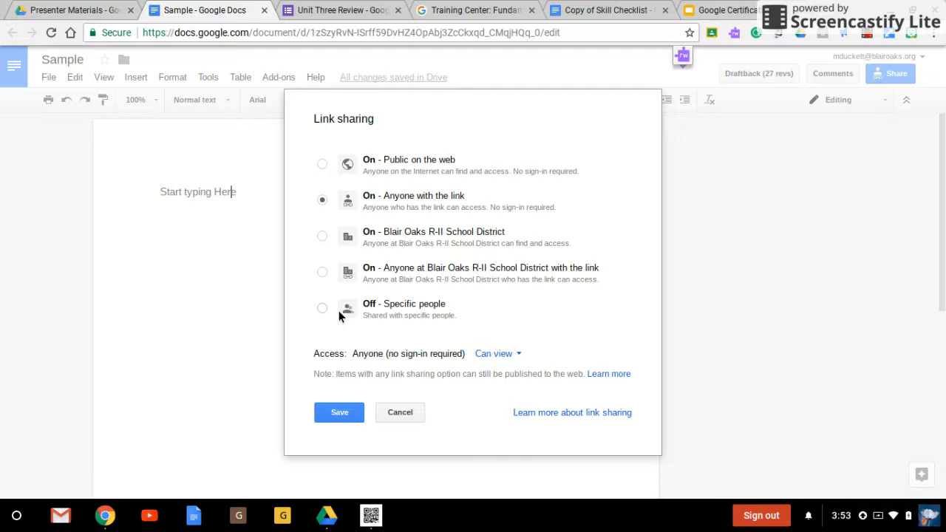
pyautogui.click(502, 356)
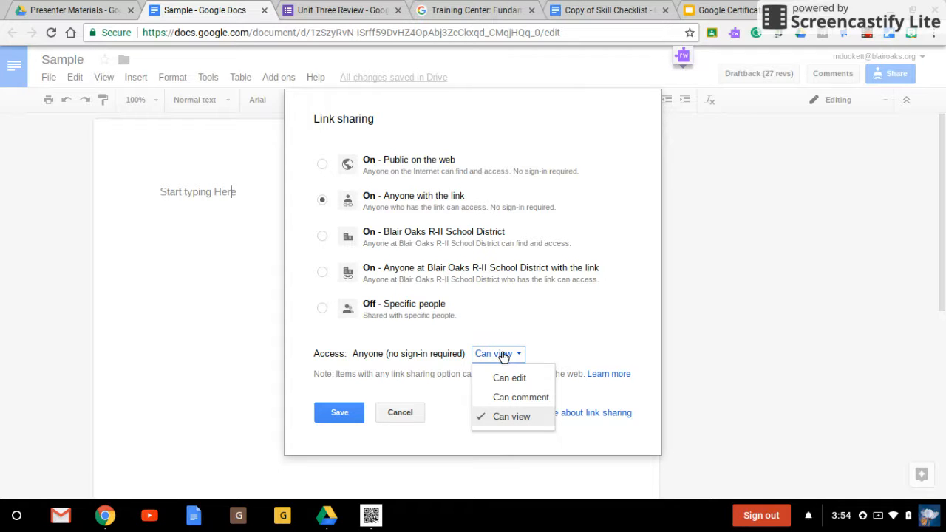
pyautogui.click(351, 415)
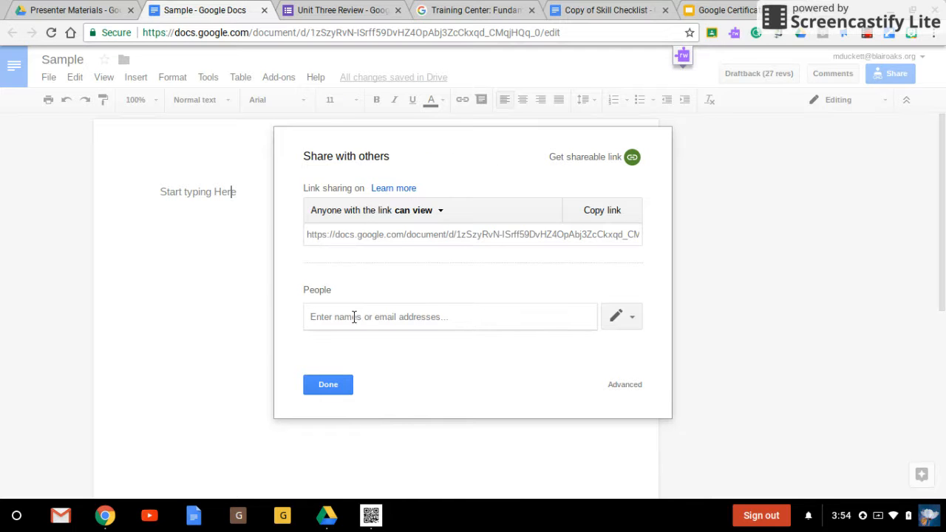
# Step: Begin sharing the document with a colleague by entering their name
pyautogui.write('kwe')
pyautogui.click(370, 350)
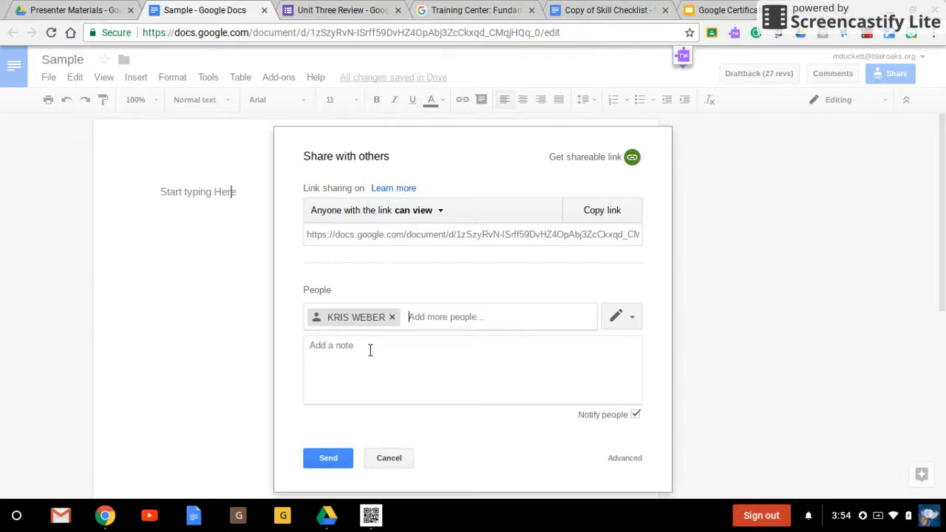
pyautogui.click(369, 372)
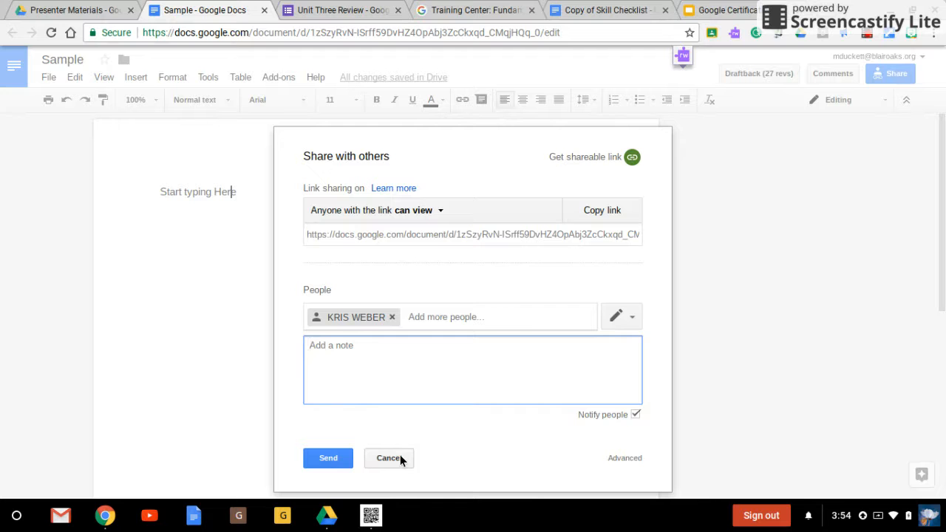
# Step: Copy the document's shareable link and close the sharing dialog without sending the invitation
pyautogui.click(632, 157)
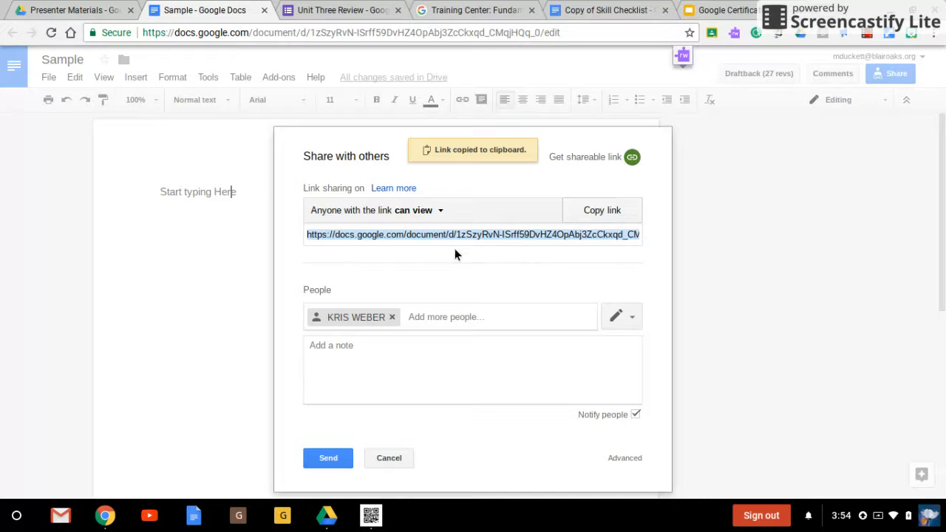
pyautogui.click(399, 458)
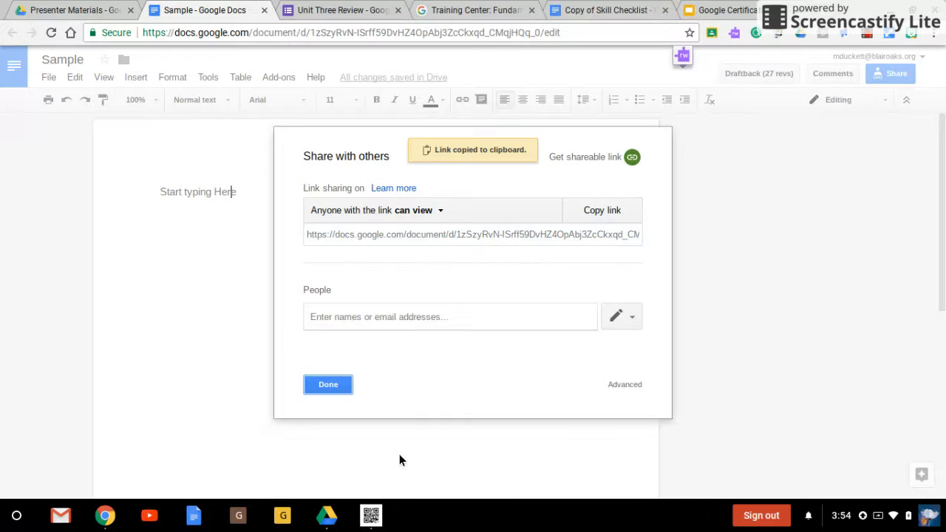
pyautogui.click(344, 384)
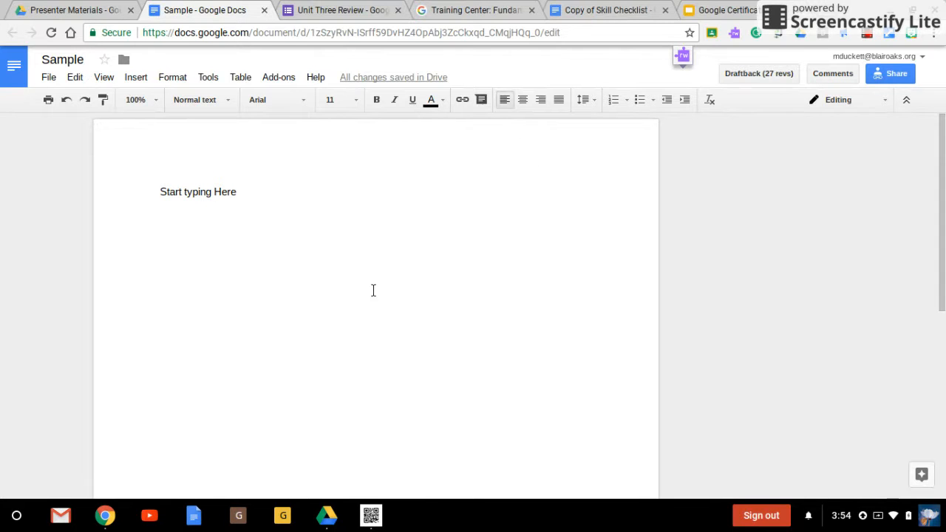
# Step: Add the comment "I like this" to the word "Here"
pyautogui.moveTo(210, 192); pyautogui.dragTo(239, 192)
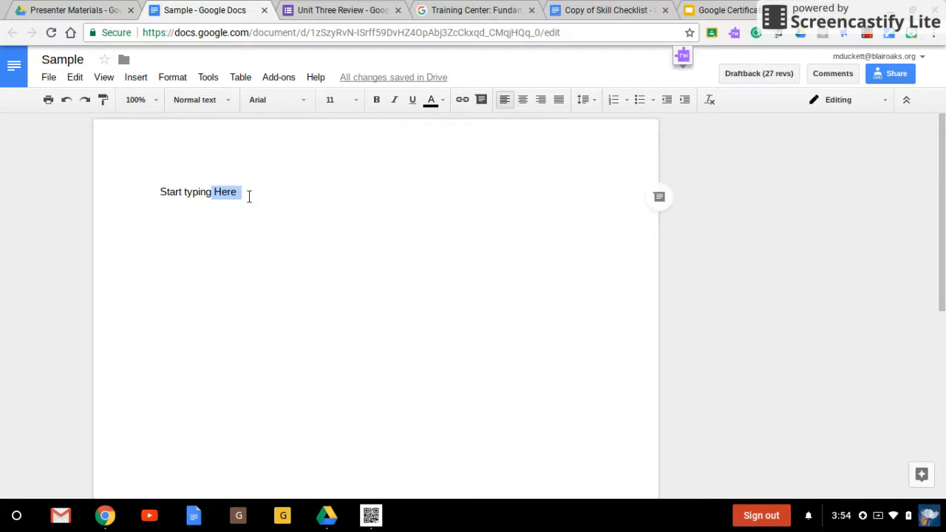
pyautogui.click(657, 198)
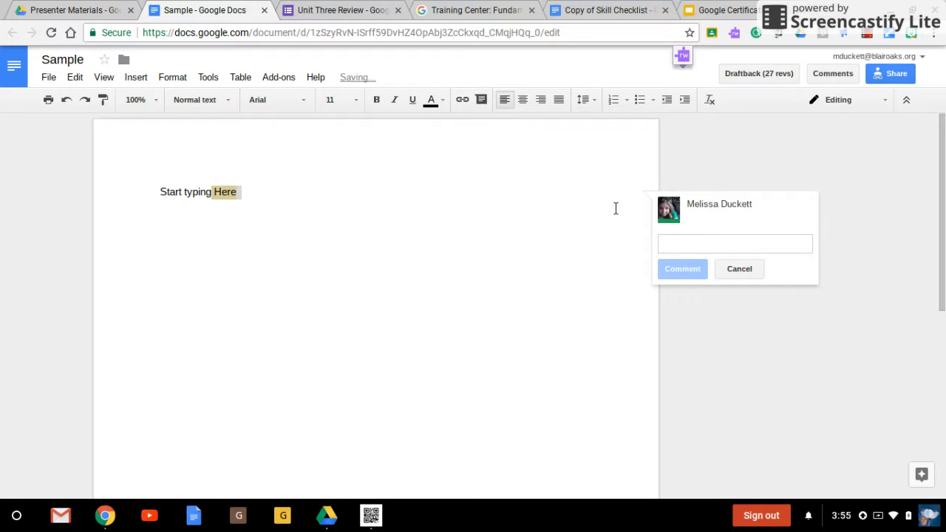
pyautogui.write('I like this')
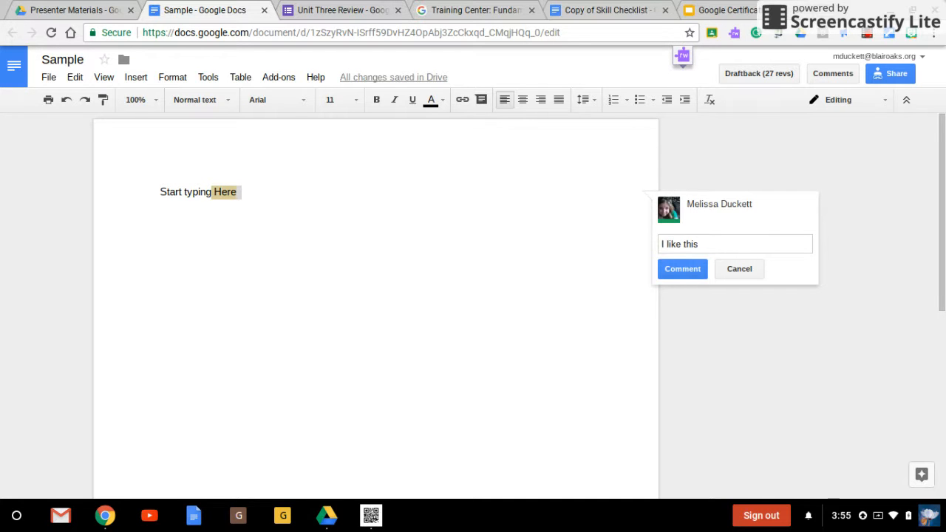
pyautogui.click(694, 270)
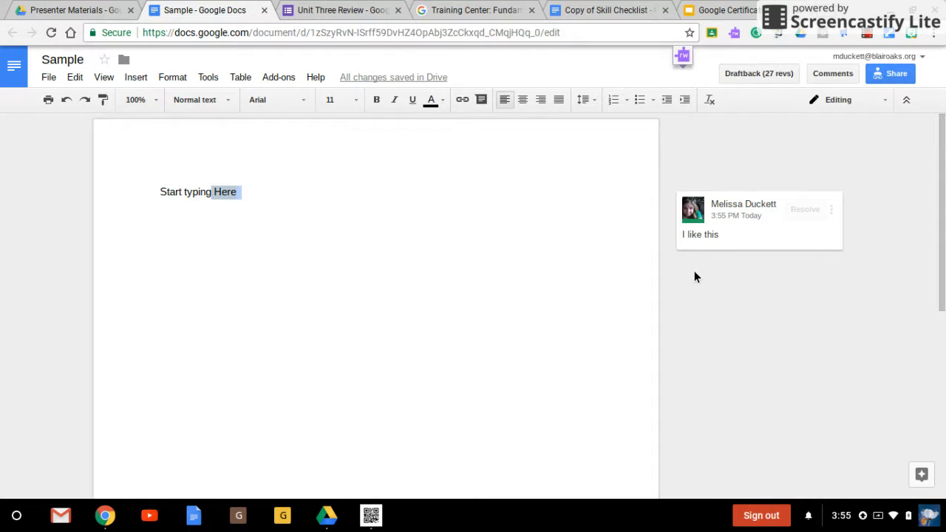
# Step: Edit the comment on "Here" to add a +mention of a collaborator's e-mail address on a new line
pyautogui.click(196, 194)
pyautogui.click(767, 235)
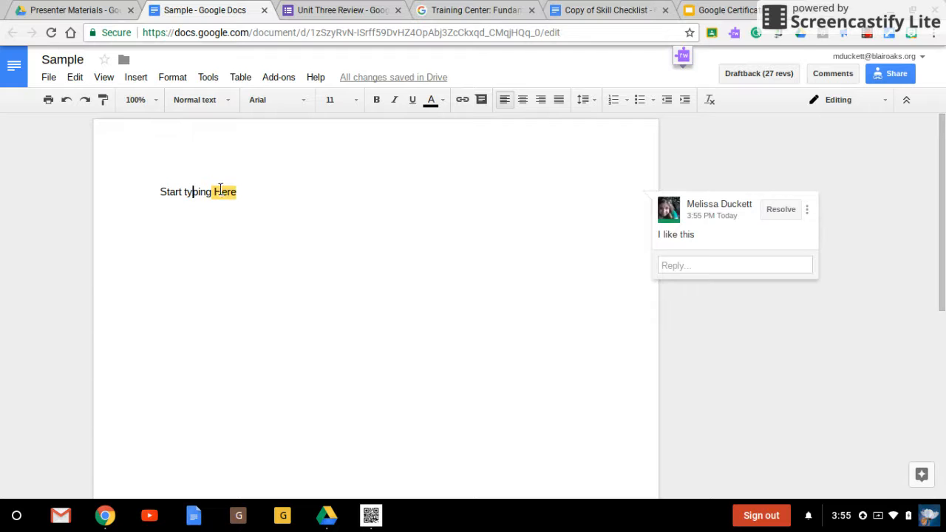
pyautogui.click(210, 191)
pyautogui.click(734, 229)
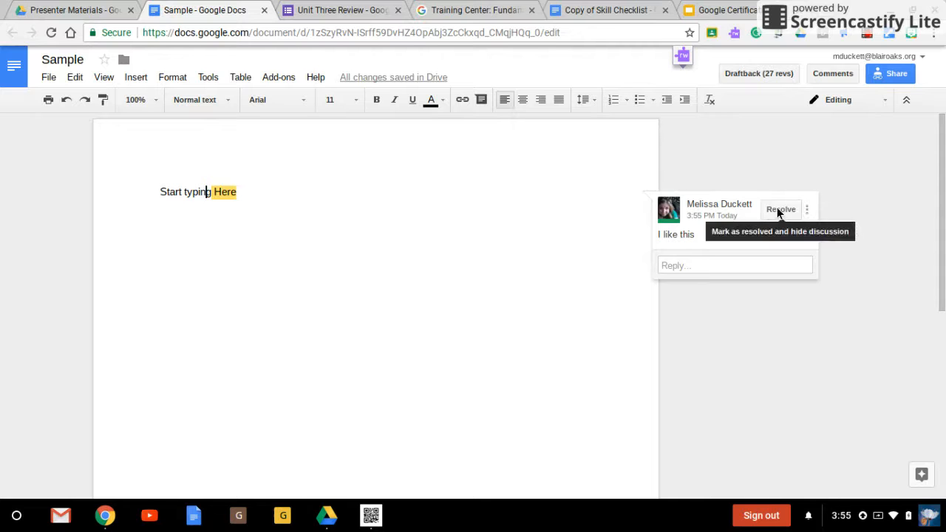
pyautogui.click(806, 210)
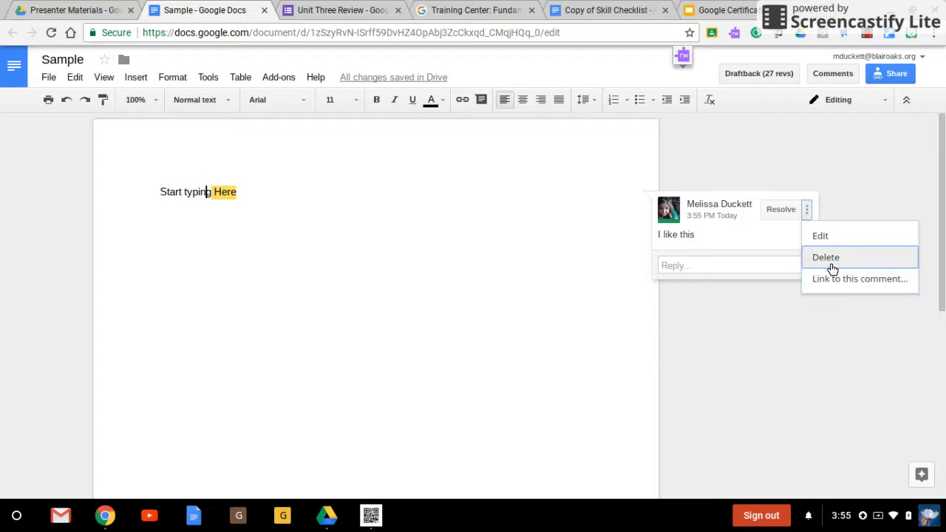
pyautogui.click(818, 237)
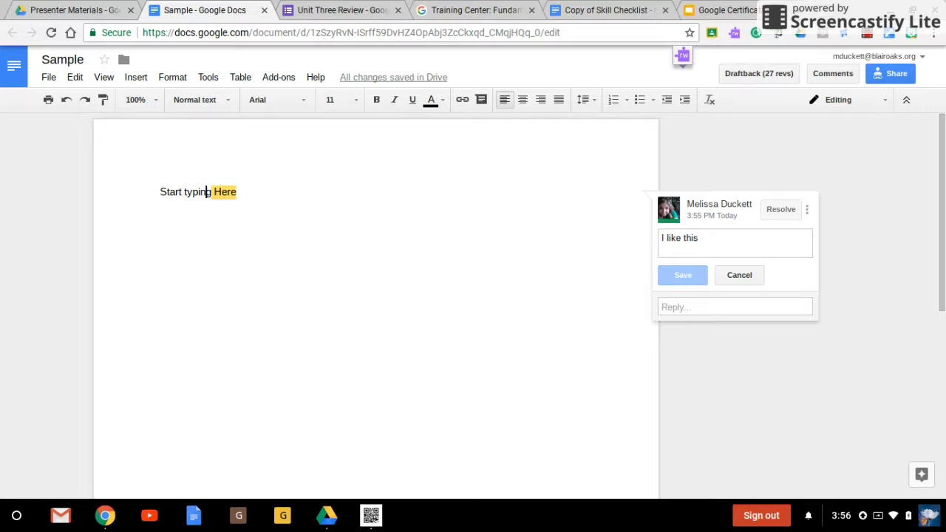
pyautogui.press('Return')
pyautogui.write('+')
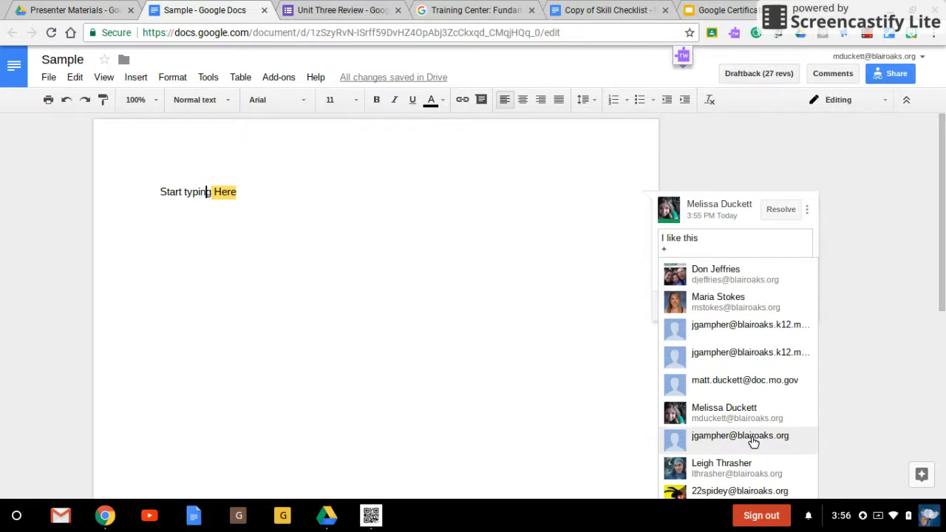
pyautogui.click(759, 491)
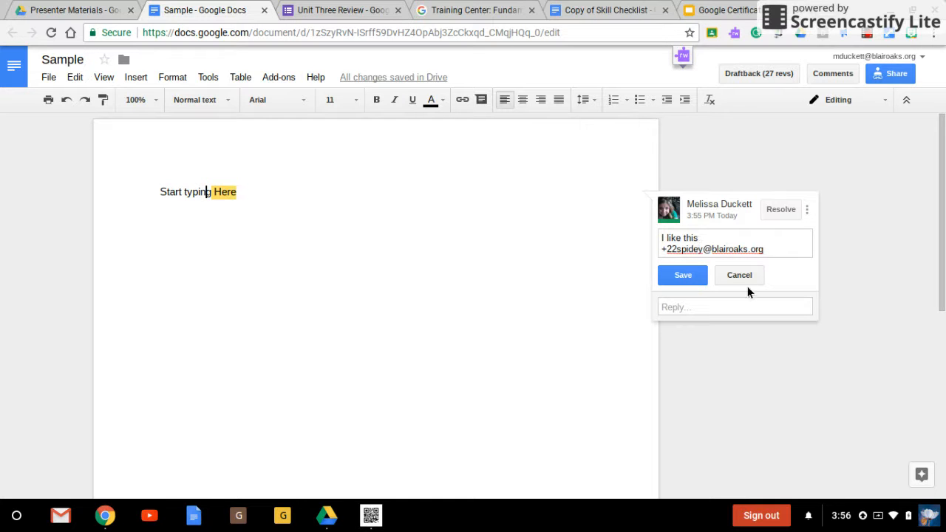
pyautogui.press('Return')
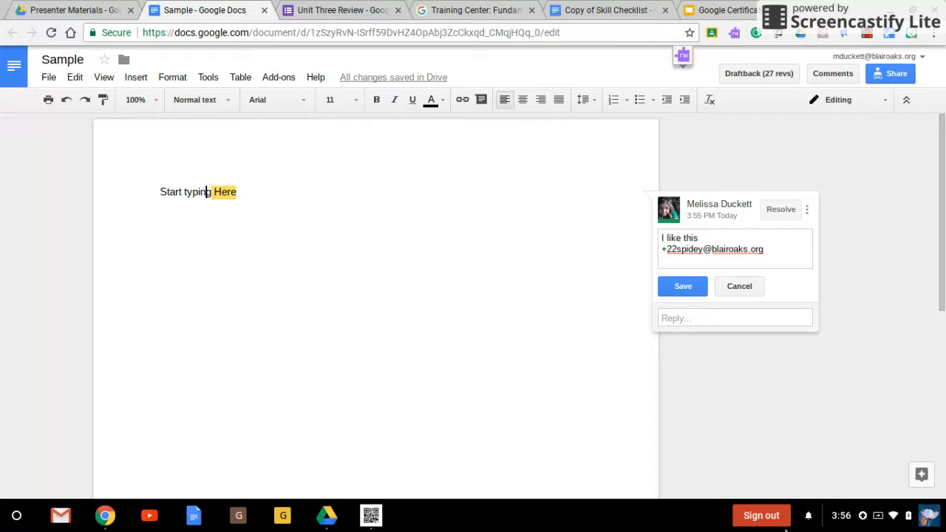
pyautogui.write('+')
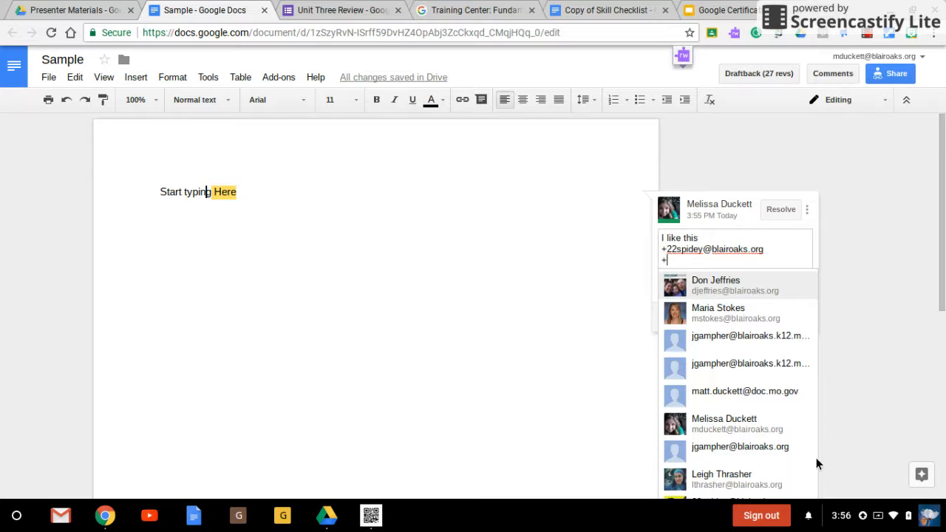
pyautogui.scroll(-2, 789, 389)
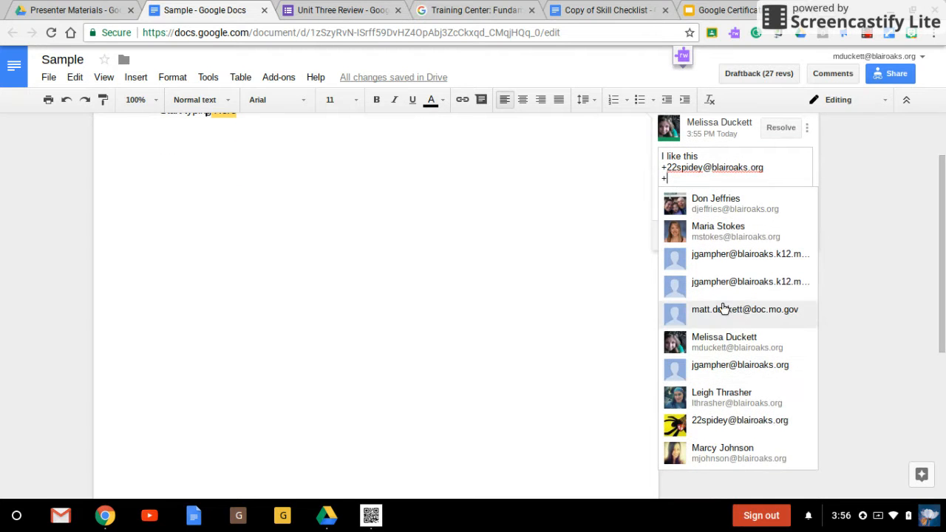
pyautogui.click(724, 233)
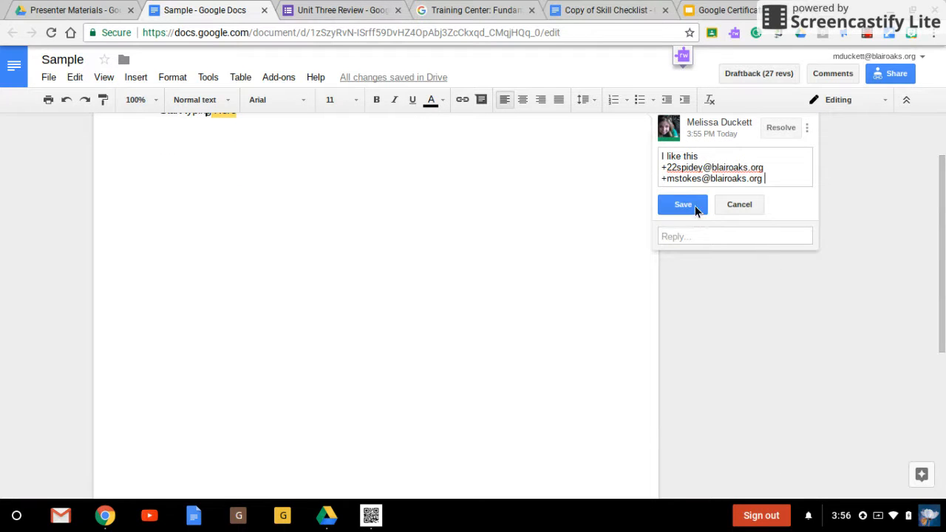
pyautogui.moveTo(764, 179); pyautogui.dragTo(658, 182)
pyautogui.press('BackSpace')
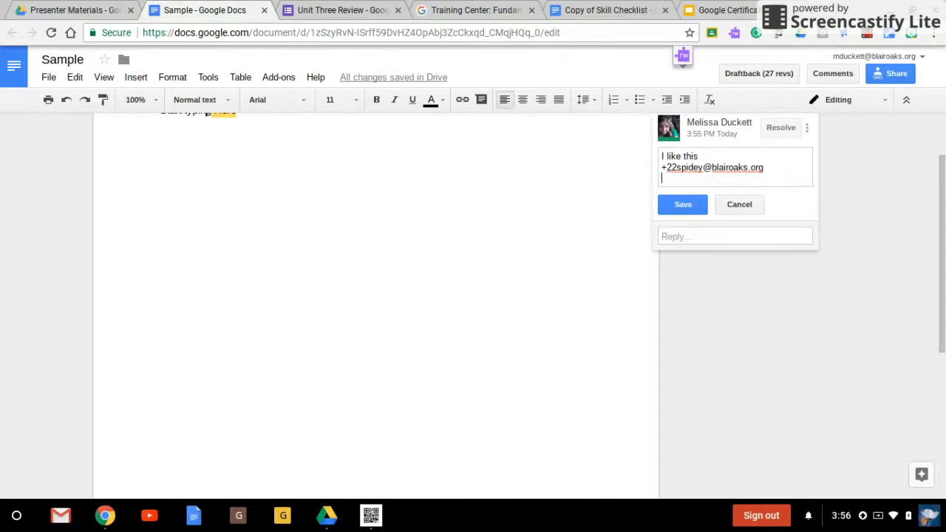
# Step: Try to save the edited comment, cancelling the prompt to share the file with the mentioned person
pyautogui.click(699, 205)
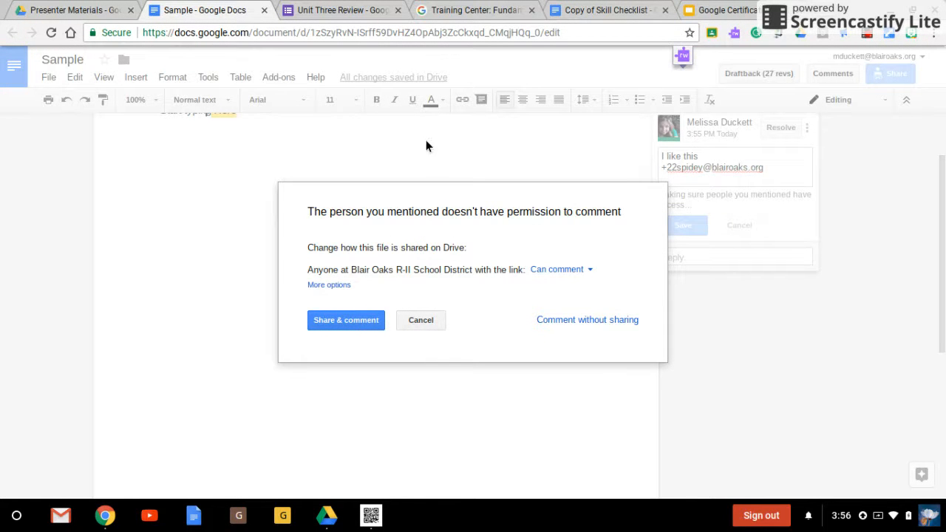
pyautogui.click(421, 320)
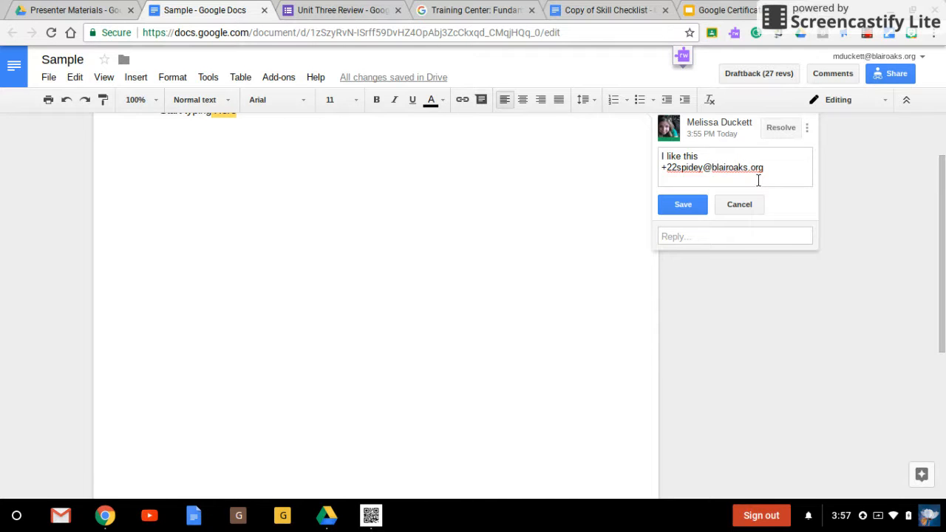
# Step: Resolve the comment discussion on "Here"
pyautogui.scroll(2, 733, 187)
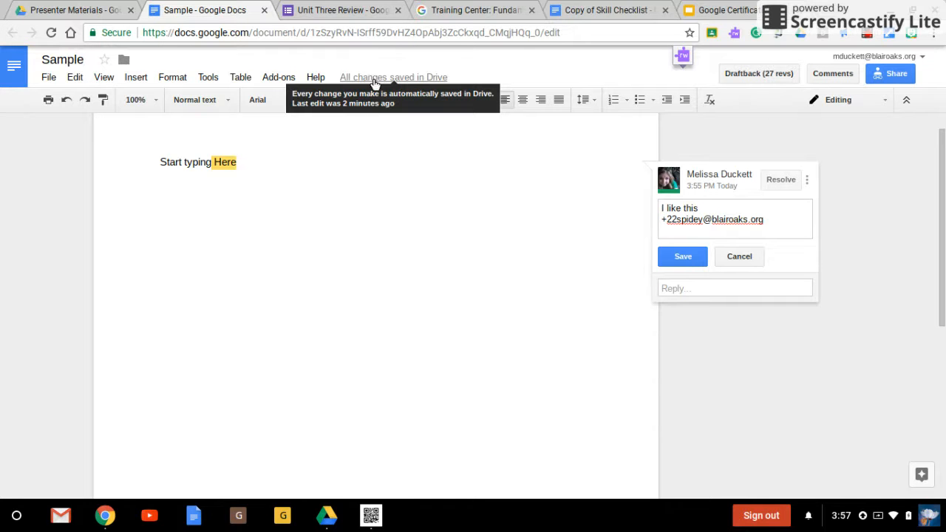
pyautogui.click(781, 179)
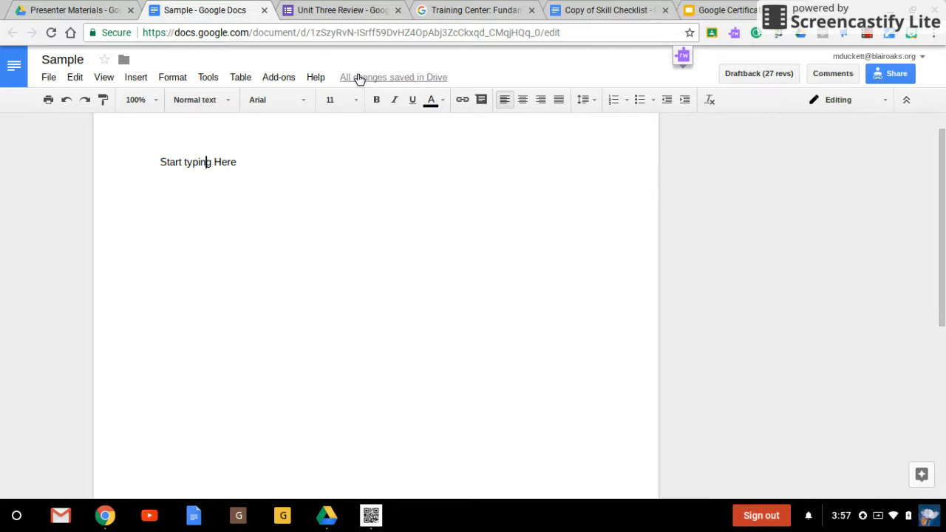
# Step: Browse the revision history and restore the August 2, 12:52 PM revision
pyautogui.click(359, 78)
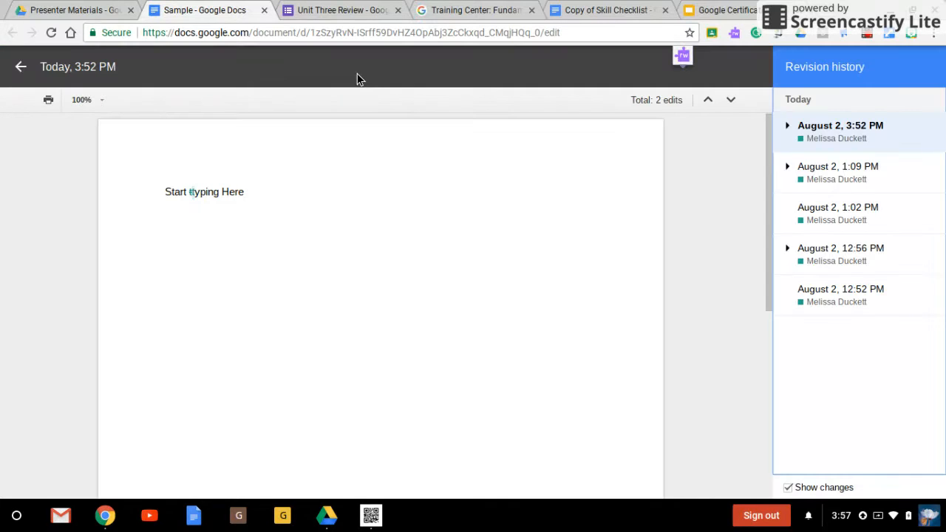
pyautogui.click(842, 289)
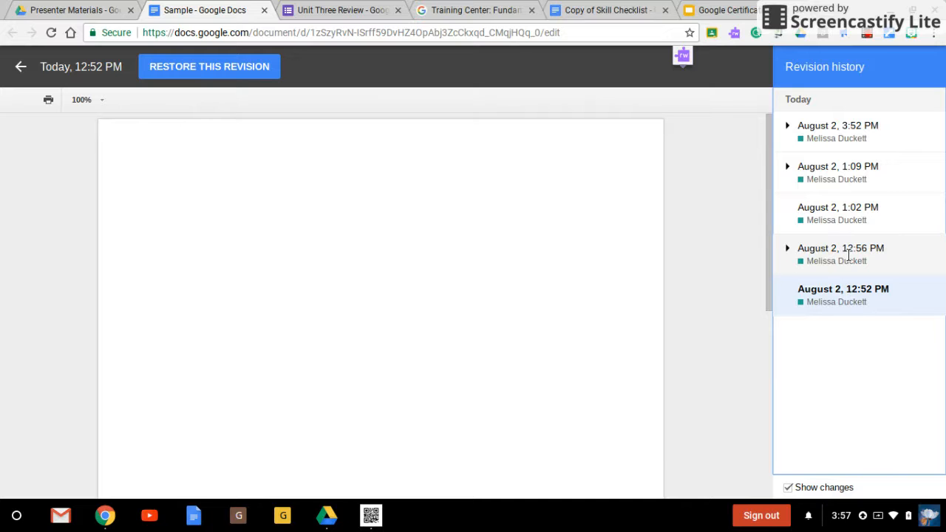
pyautogui.click(848, 254)
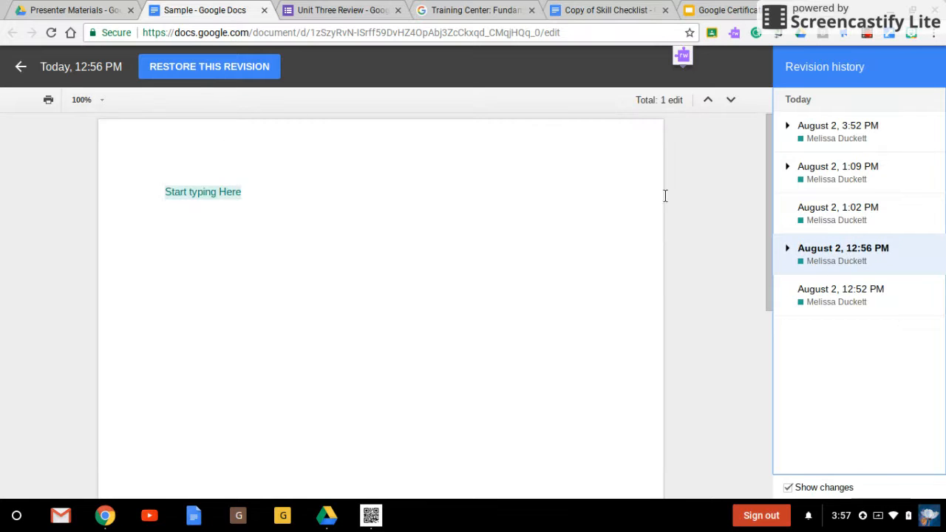
pyautogui.click(818, 209)
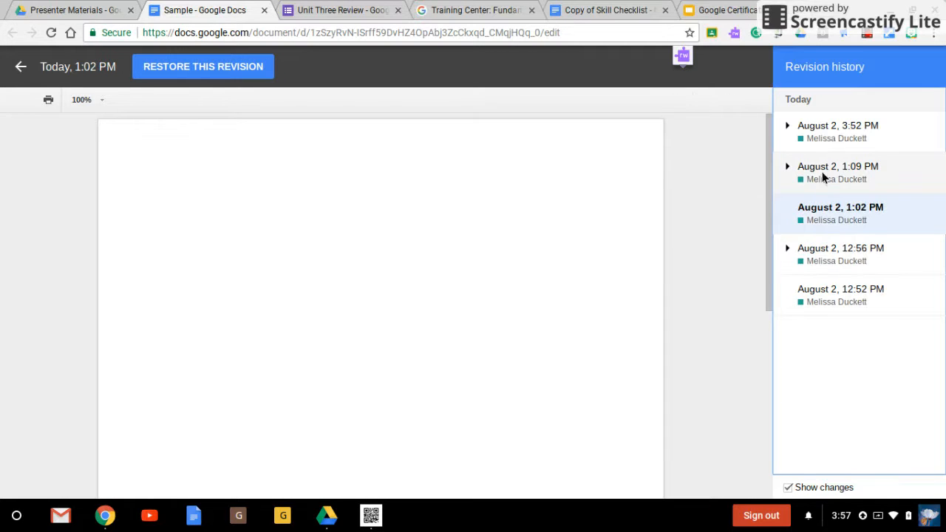
pyautogui.click(826, 170)
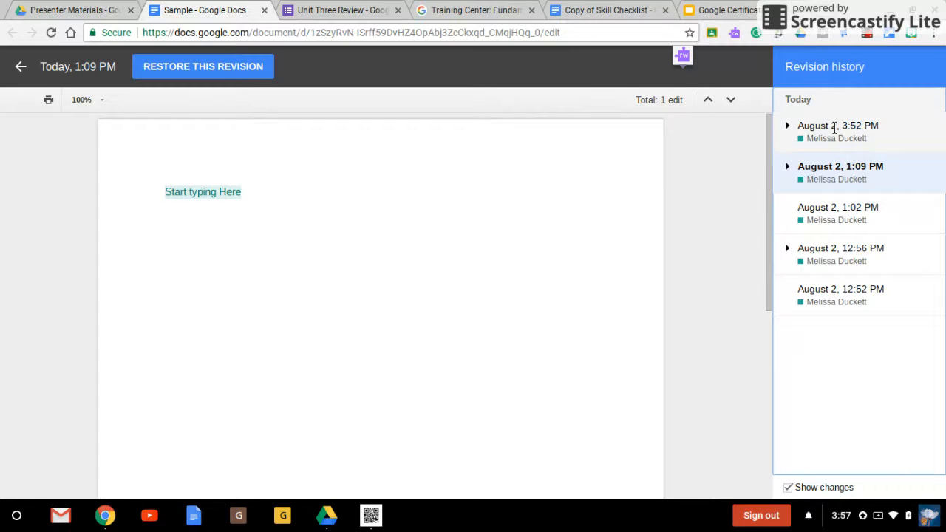
pyautogui.click(851, 301)
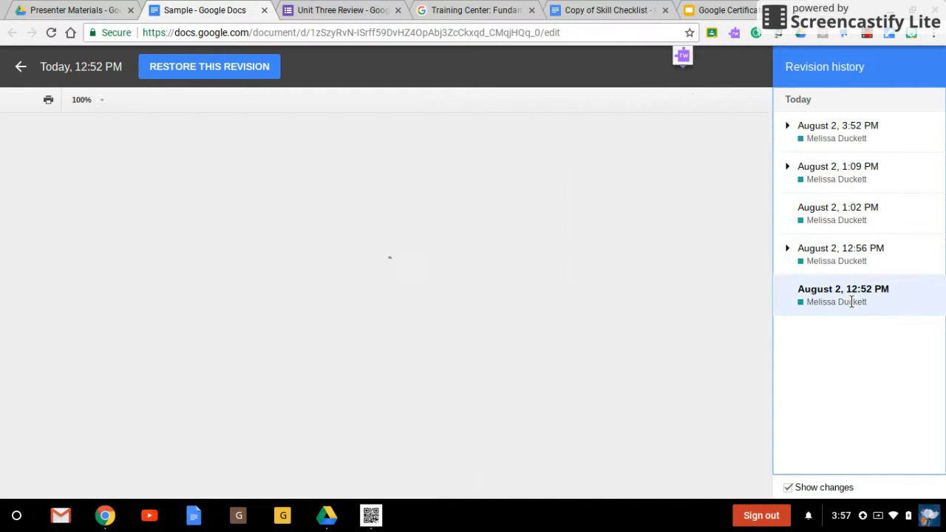
pyautogui.click(207, 67)
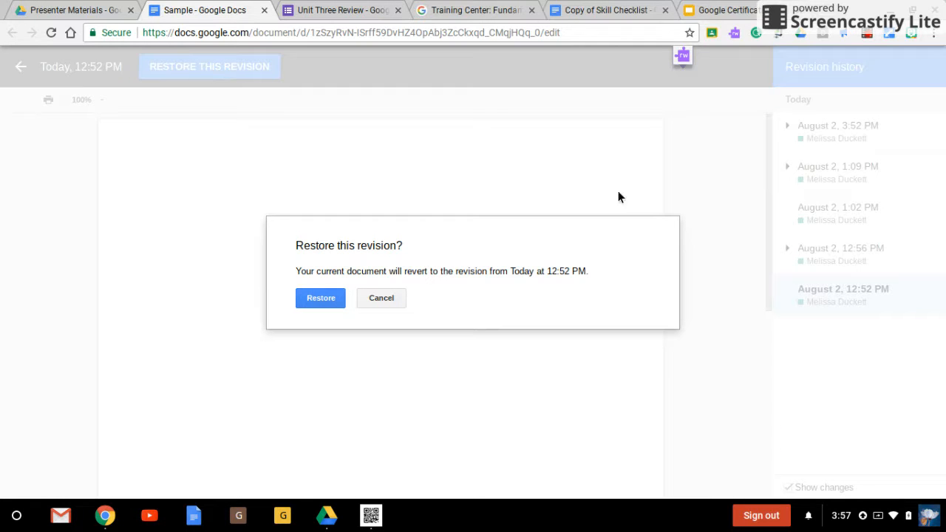
pyautogui.click(335, 303)
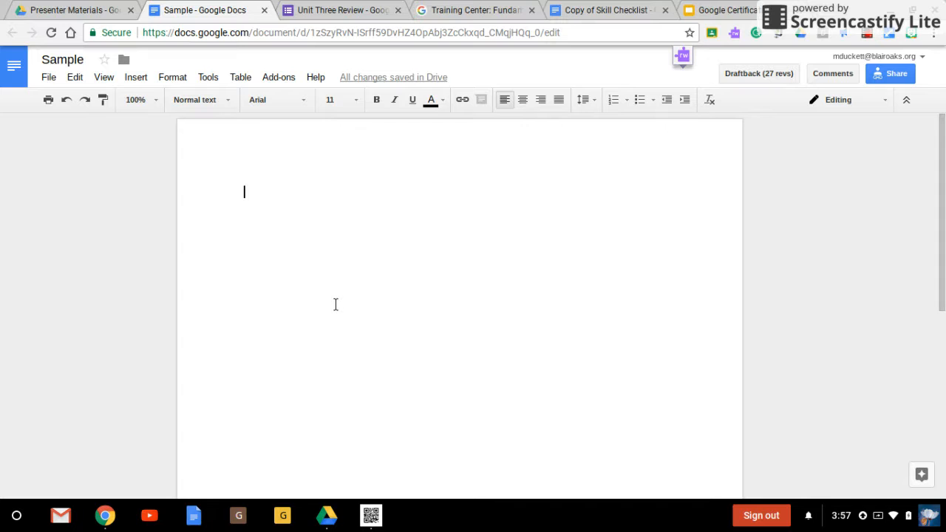
# Step: Open the revision history again and restore the August 2, 12:56 PM revision
pyautogui.click(62, 101)
pyautogui.click(425, 78)
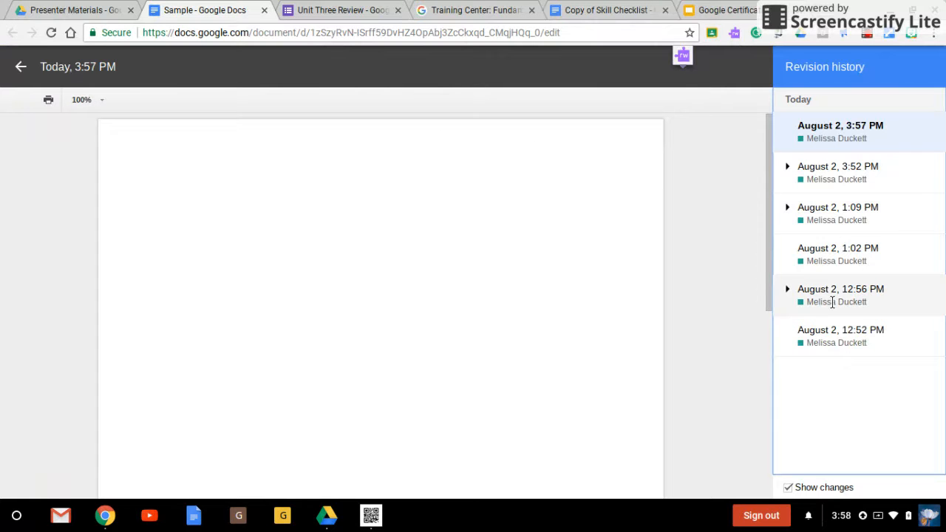
pyautogui.click(831, 302)
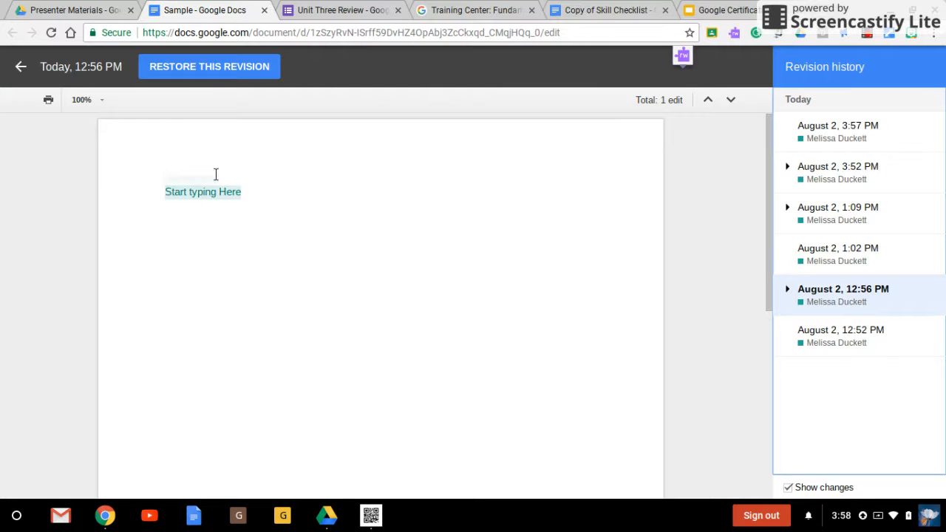
pyautogui.click(236, 74)
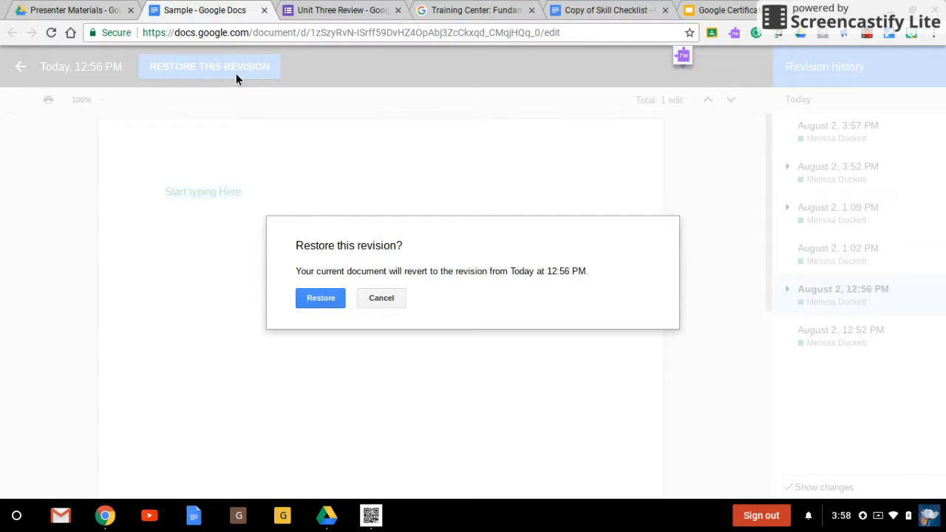
pyautogui.click(319, 298)
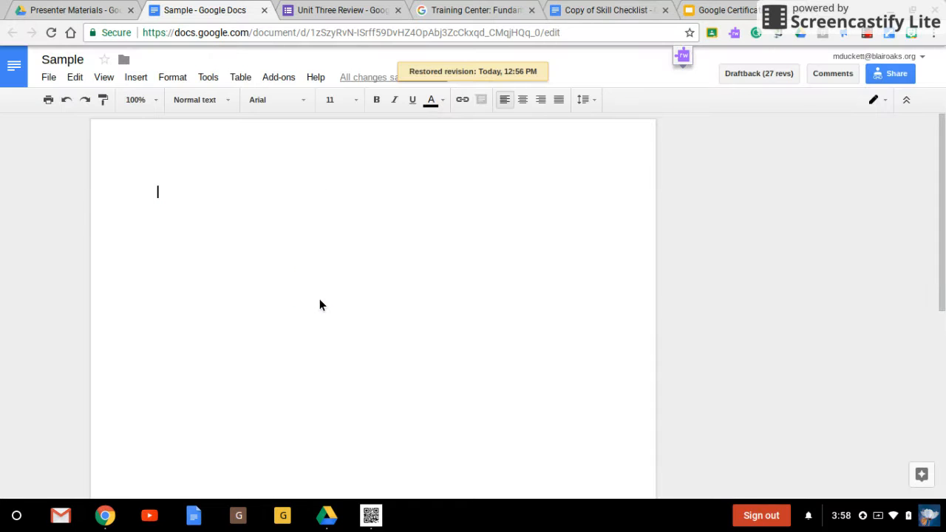